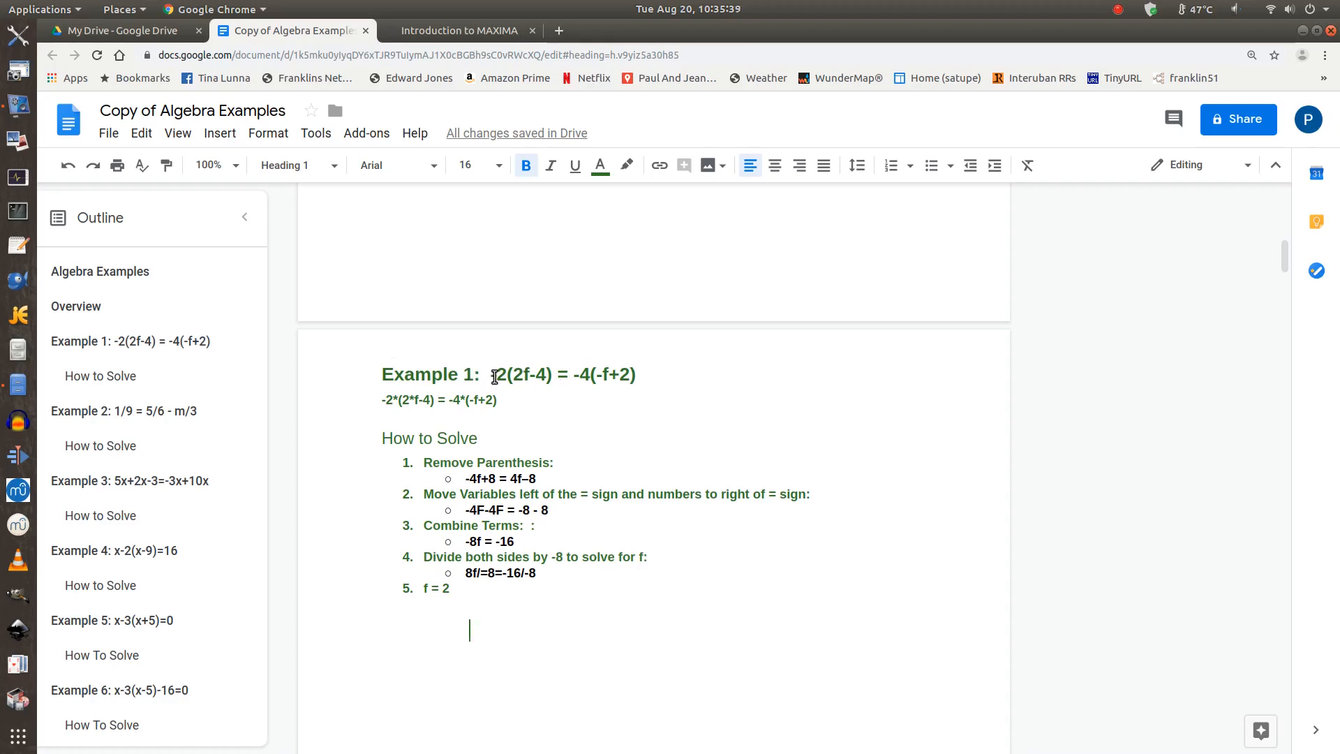
- Copy the equation -2(2f-4) = -4(-f+2) from the Example 1 heading and paste it into the wxMaxima worksheet
double_click(495, 375)
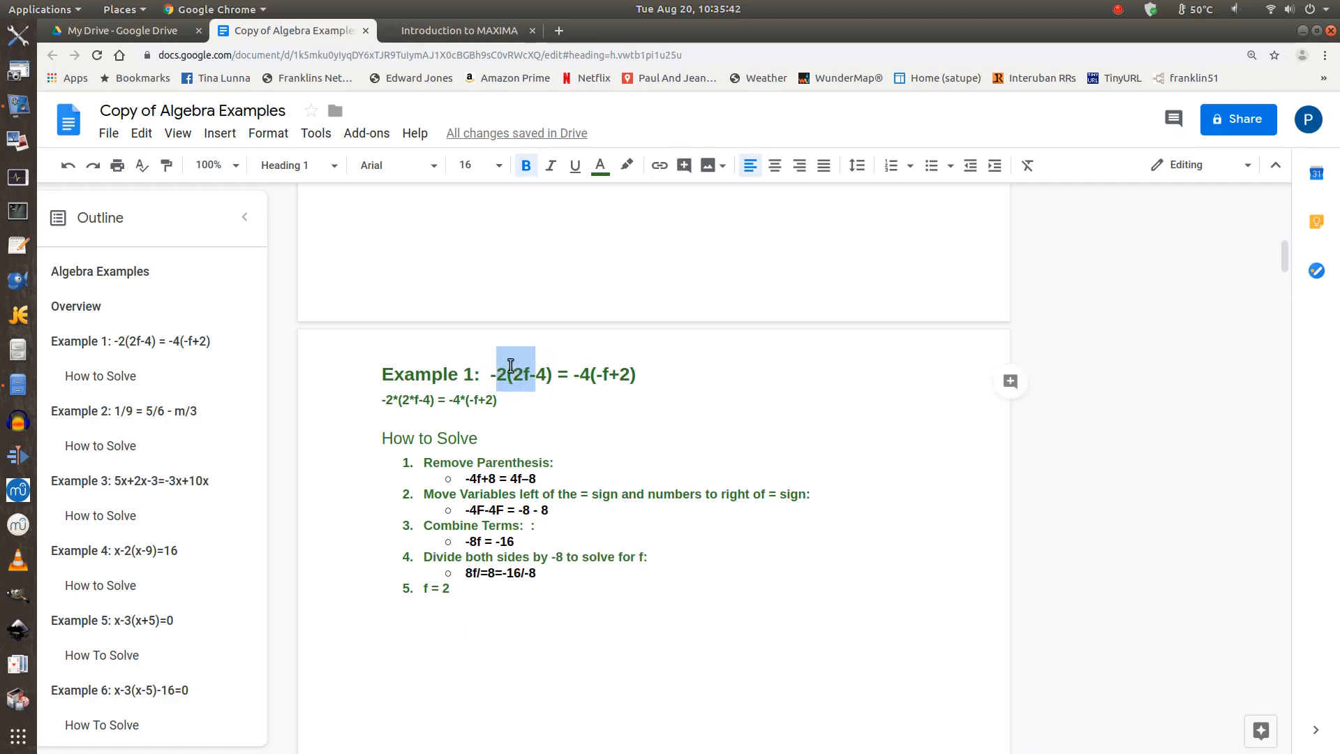
drag(511, 365, 640, 383)
key(ctrl+c)
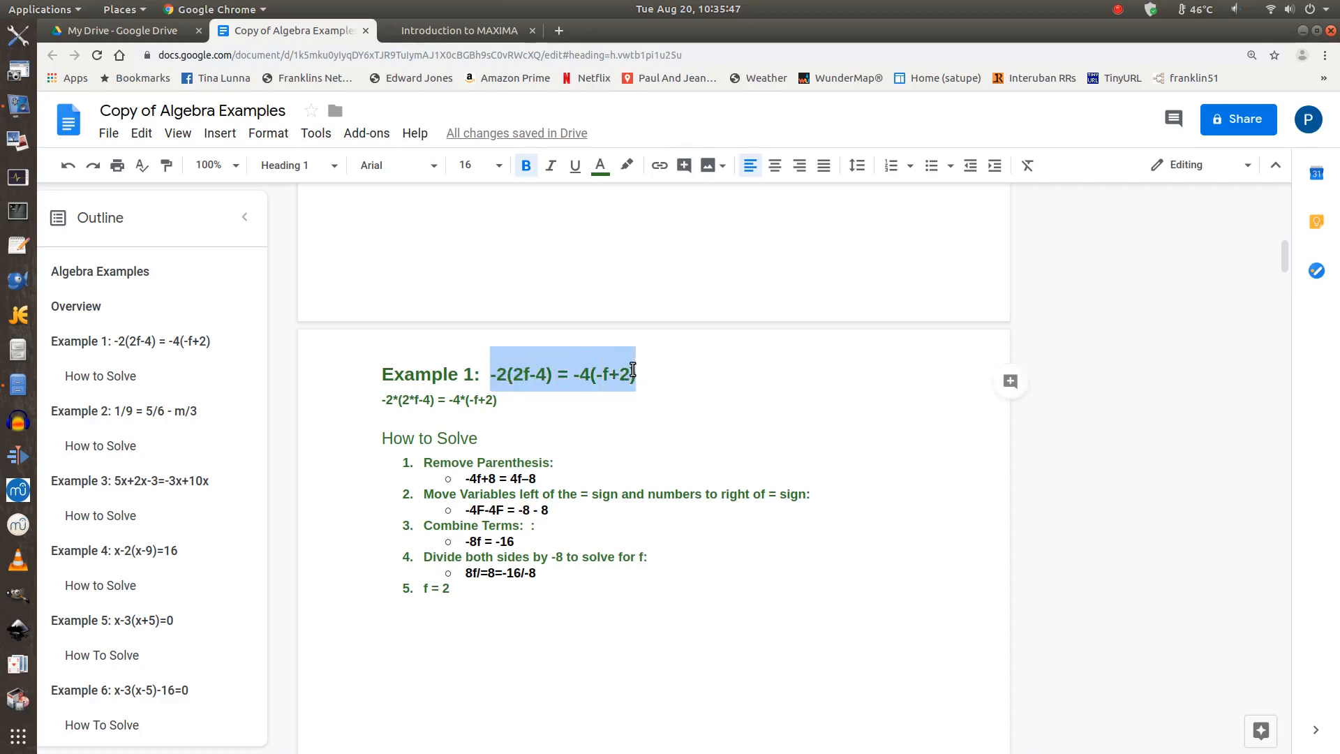
key(alt+Tab)
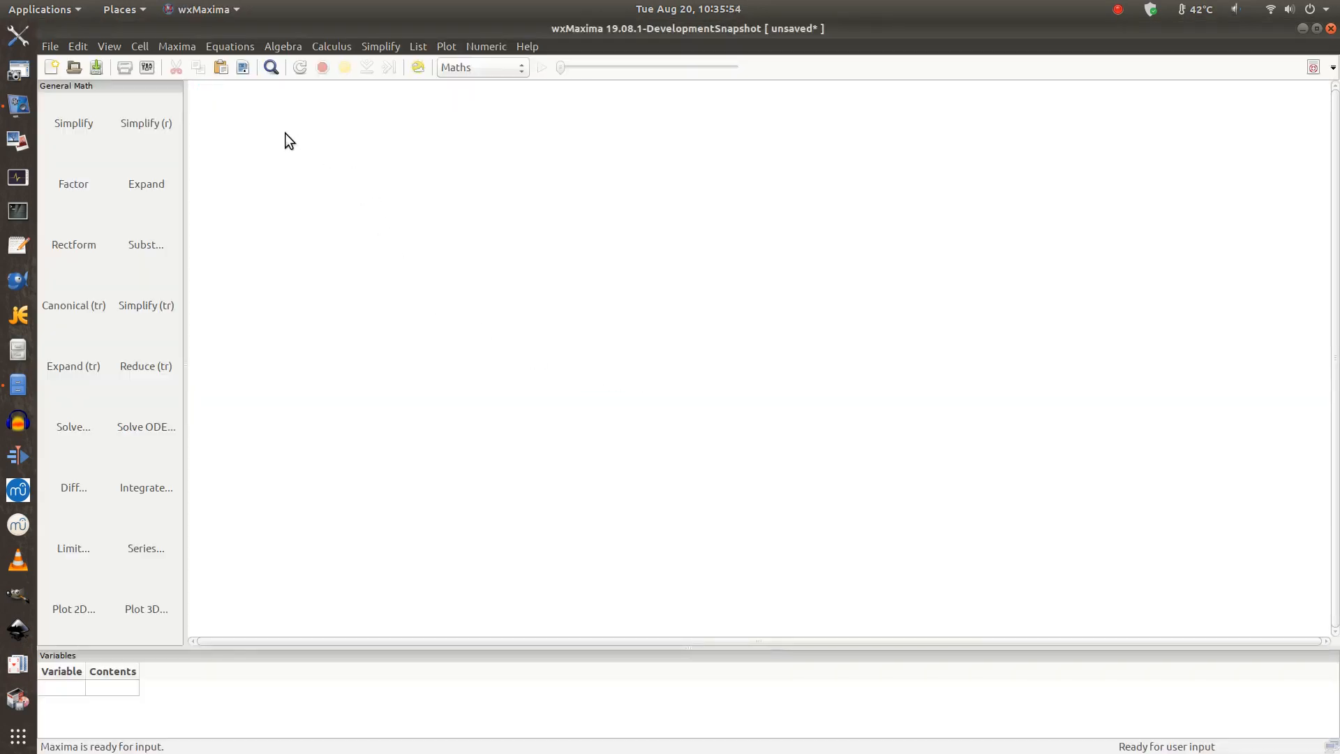
key(ctrl+v)
click(361, 126)
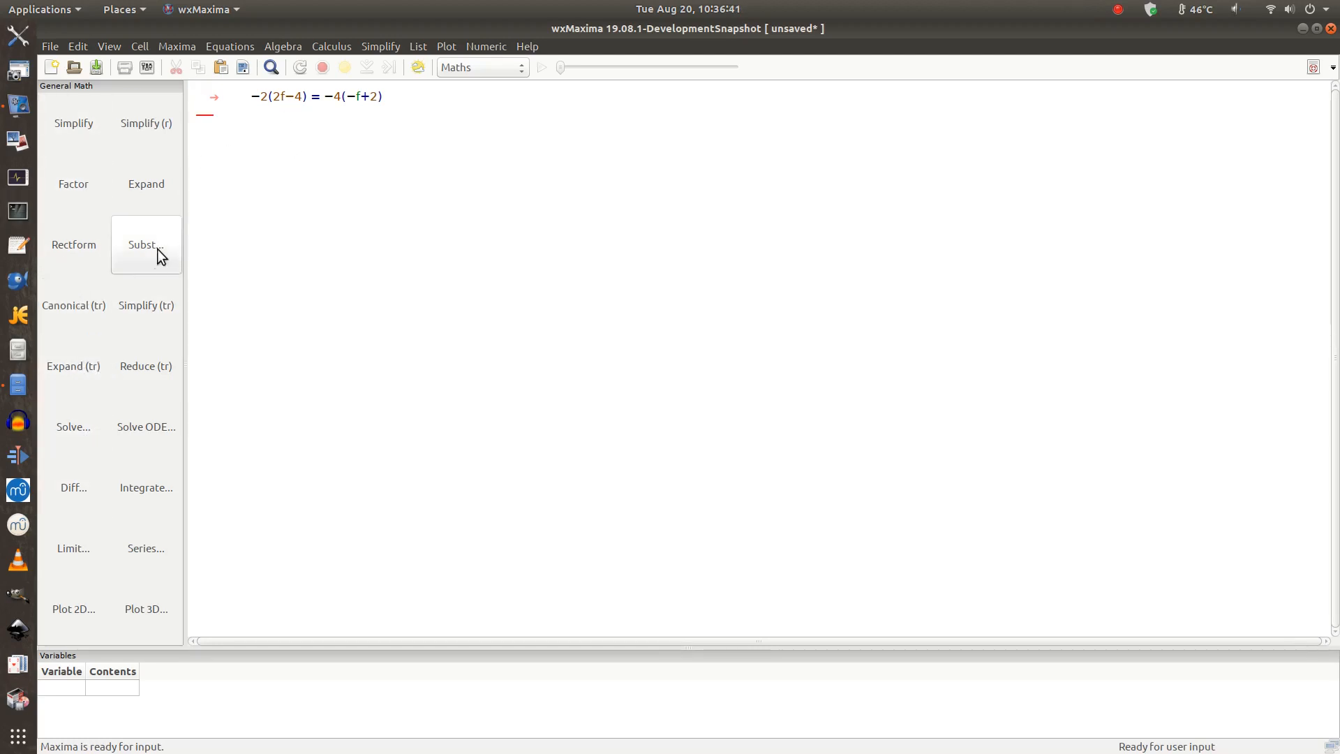
- Try to solve the copied equation -2(2f-4) = -4(-f+2) for f with Solve, and delete the generated cell
click(78, 426)
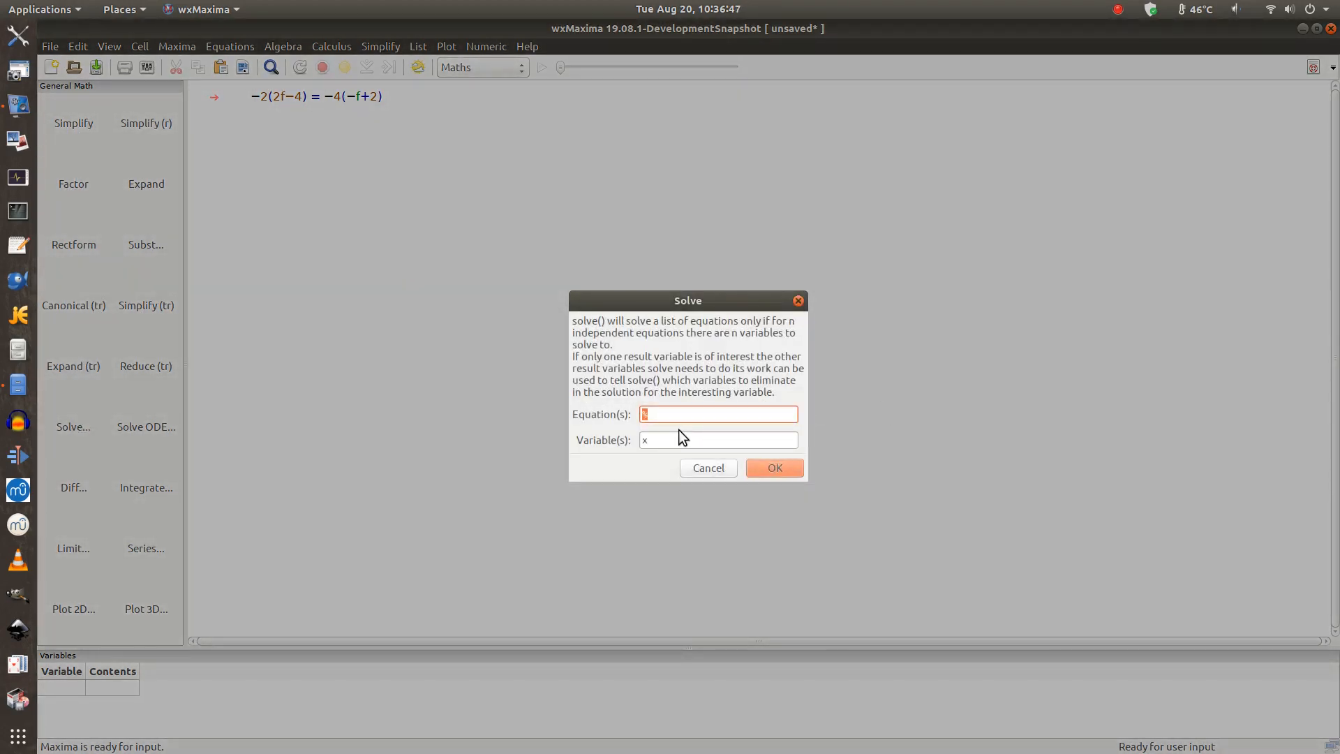
key(ctrl+v)
key(Tab)
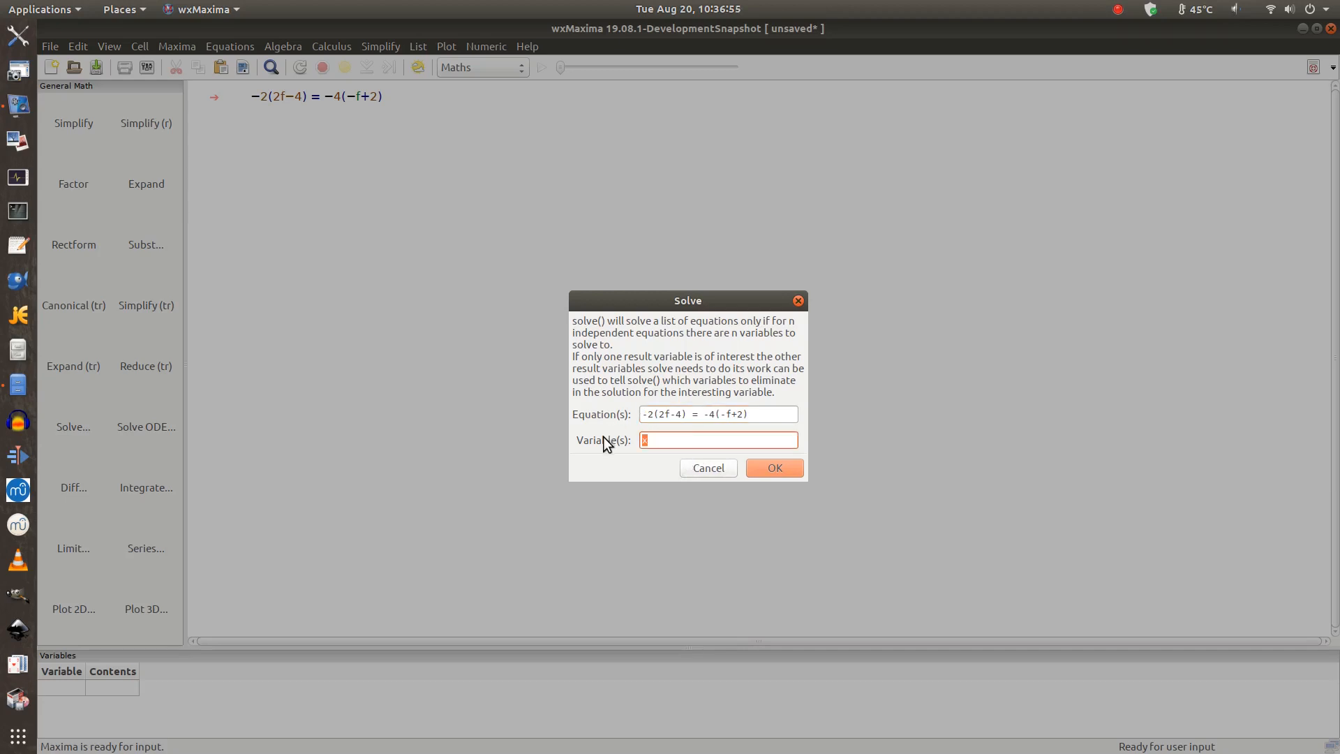
text(f)
click(774, 468)
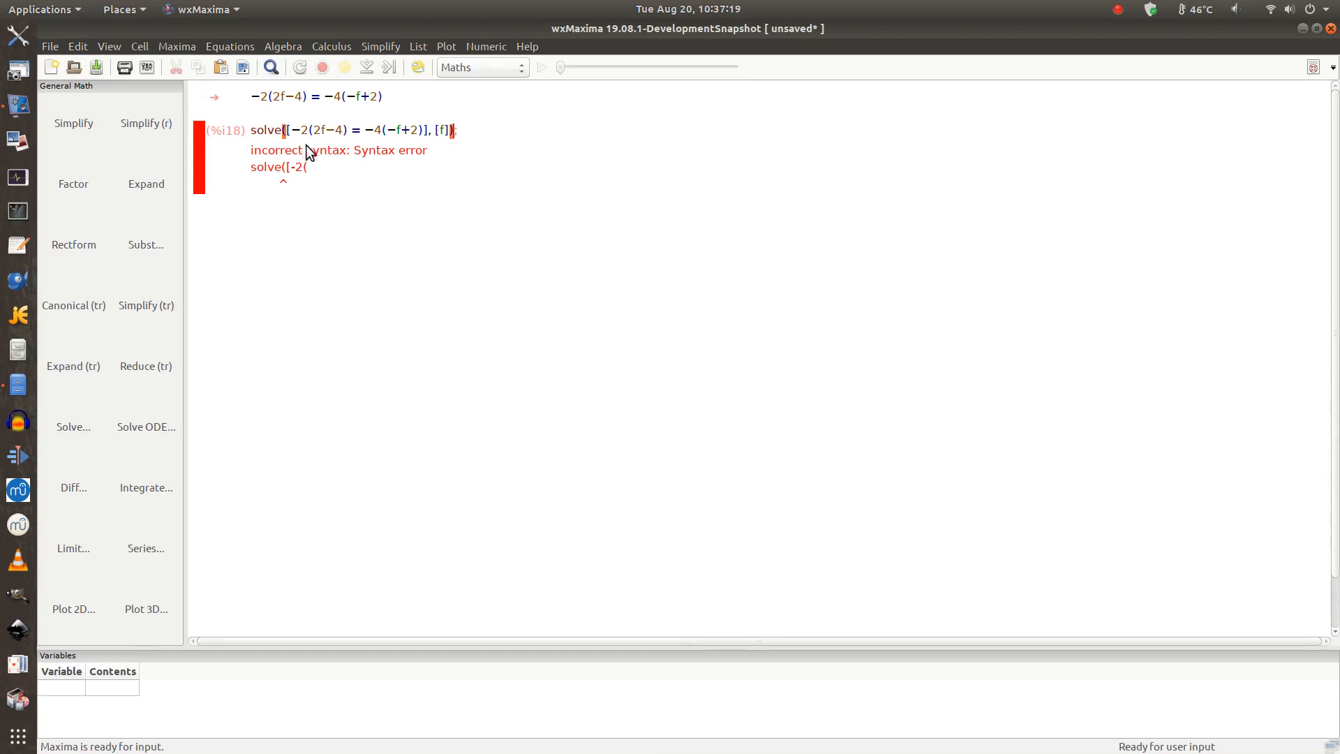
click(201, 184)
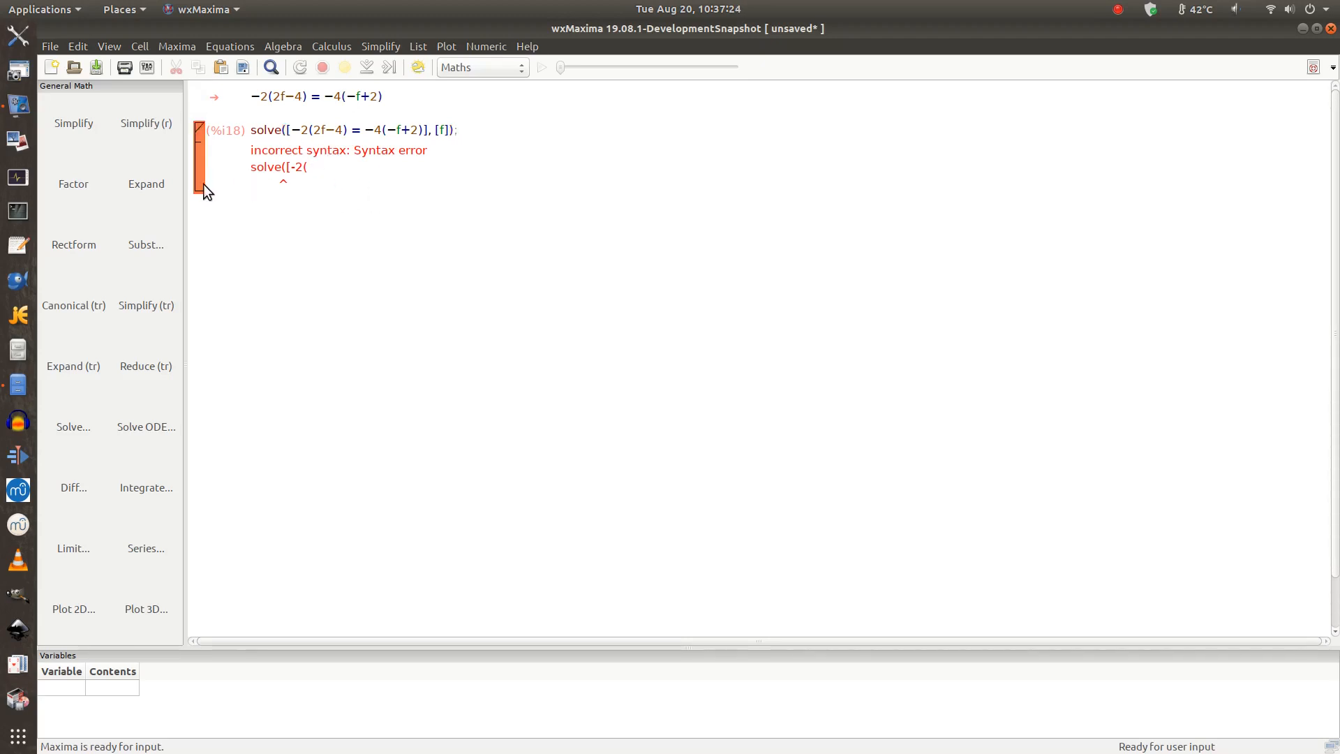
key(Delete)
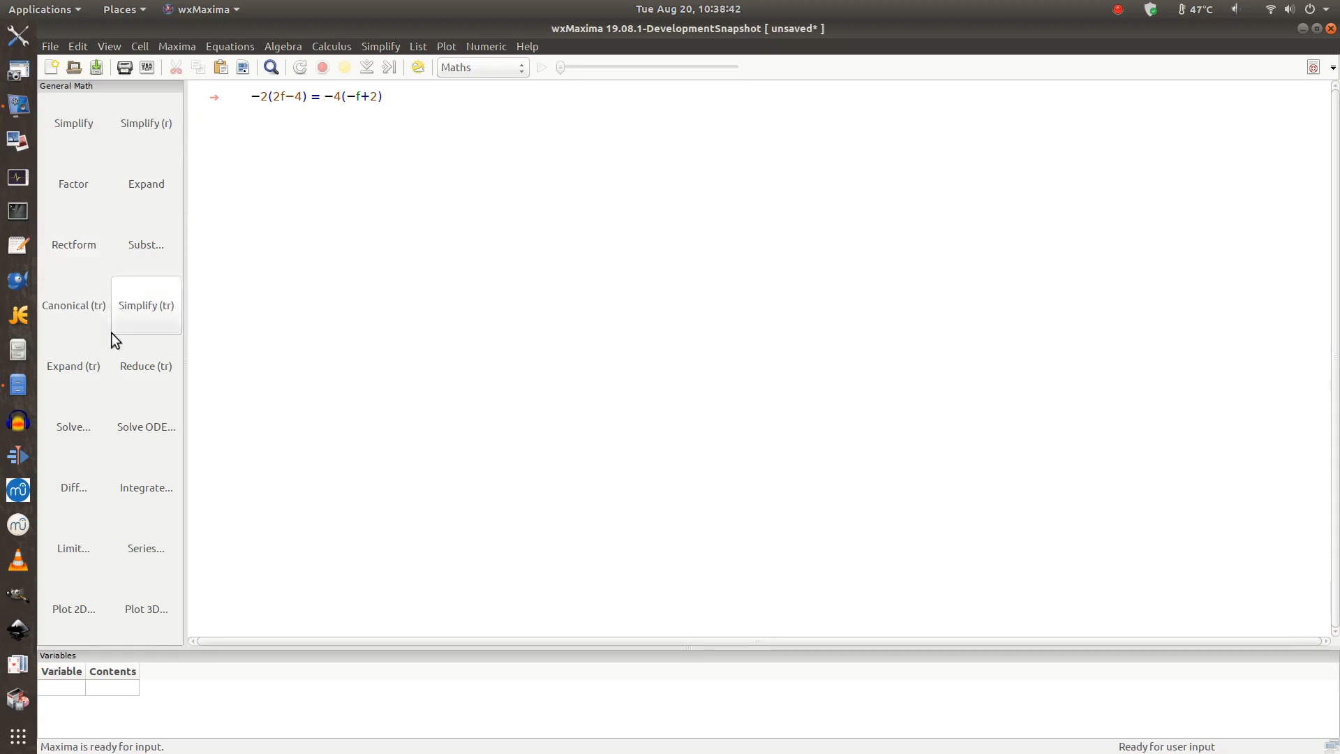
- Solve the equation for f with explicit multiplication signs, entered as -2*(2*f-4) = -4*(-f+2)
click(65, 430)
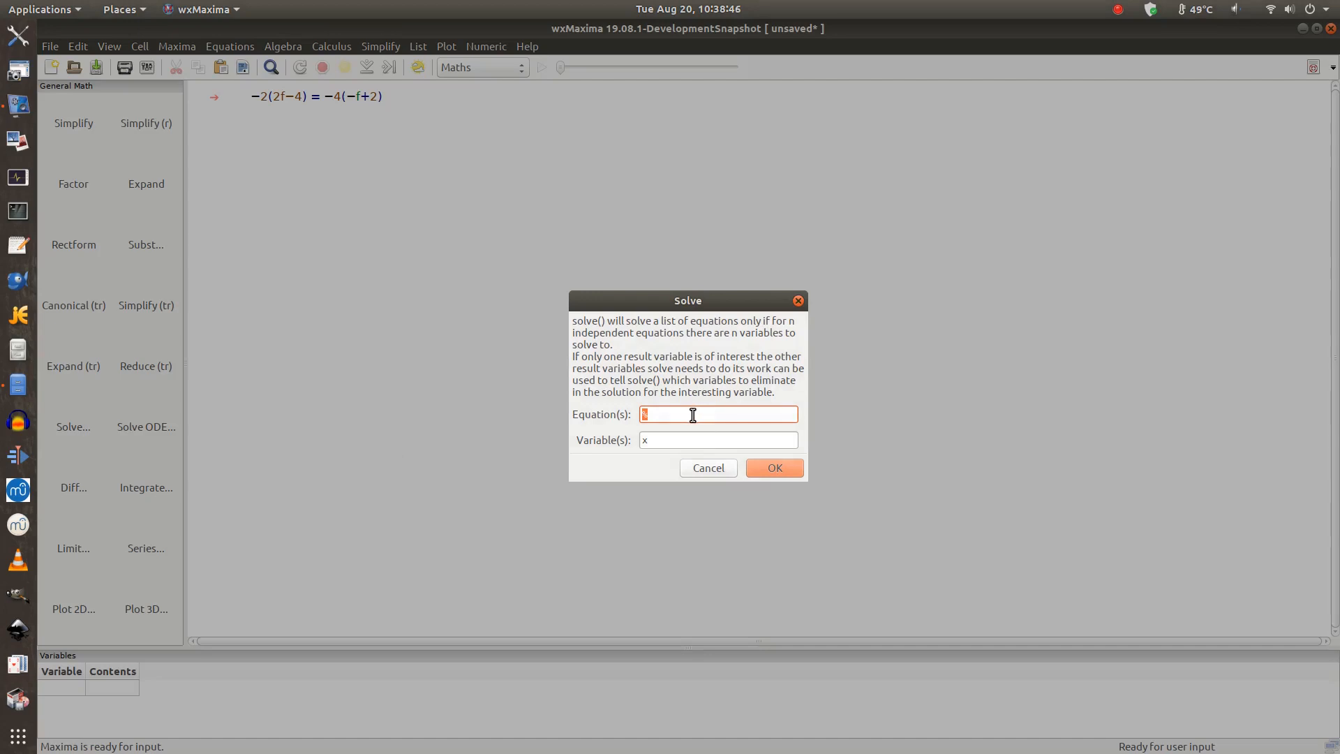
key(ctrl+v)
text(*)
text(*)
key(Right)
key(Right)
text(*)
double_click(654, 440)
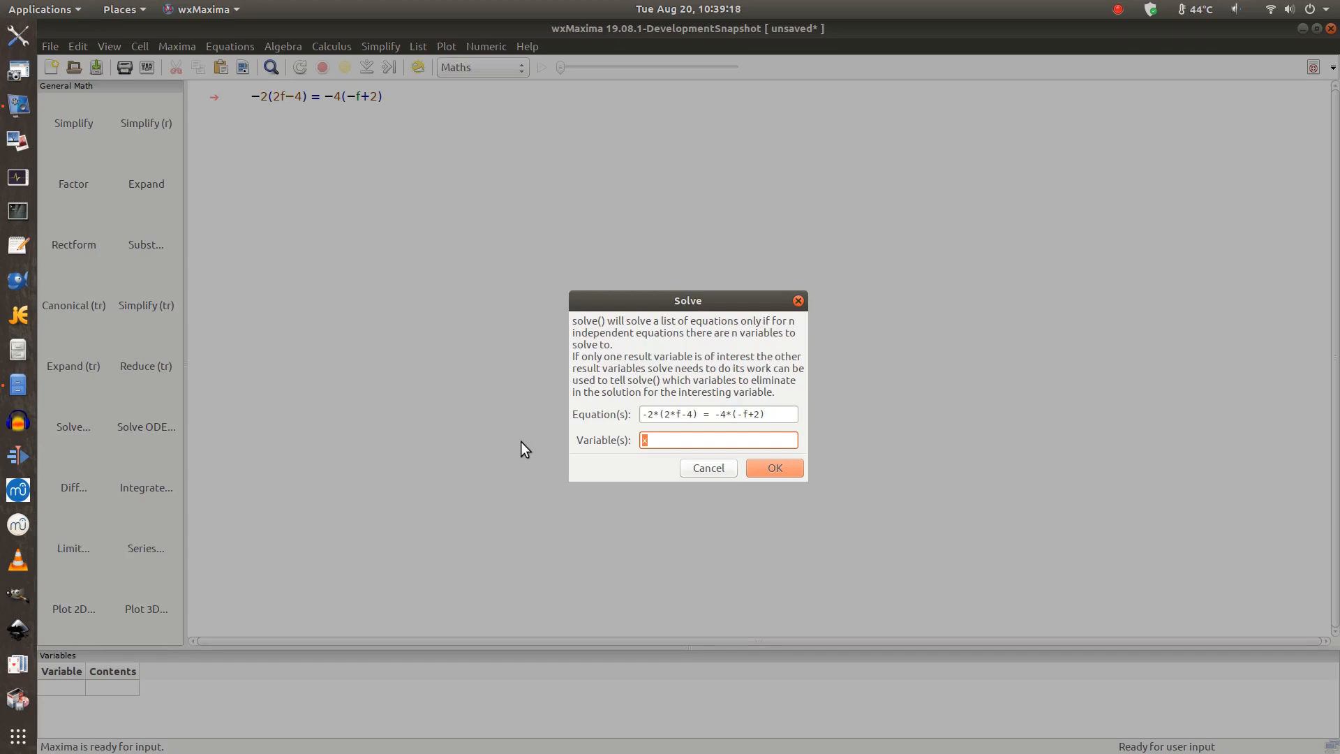
text(f)
click(763, 471)
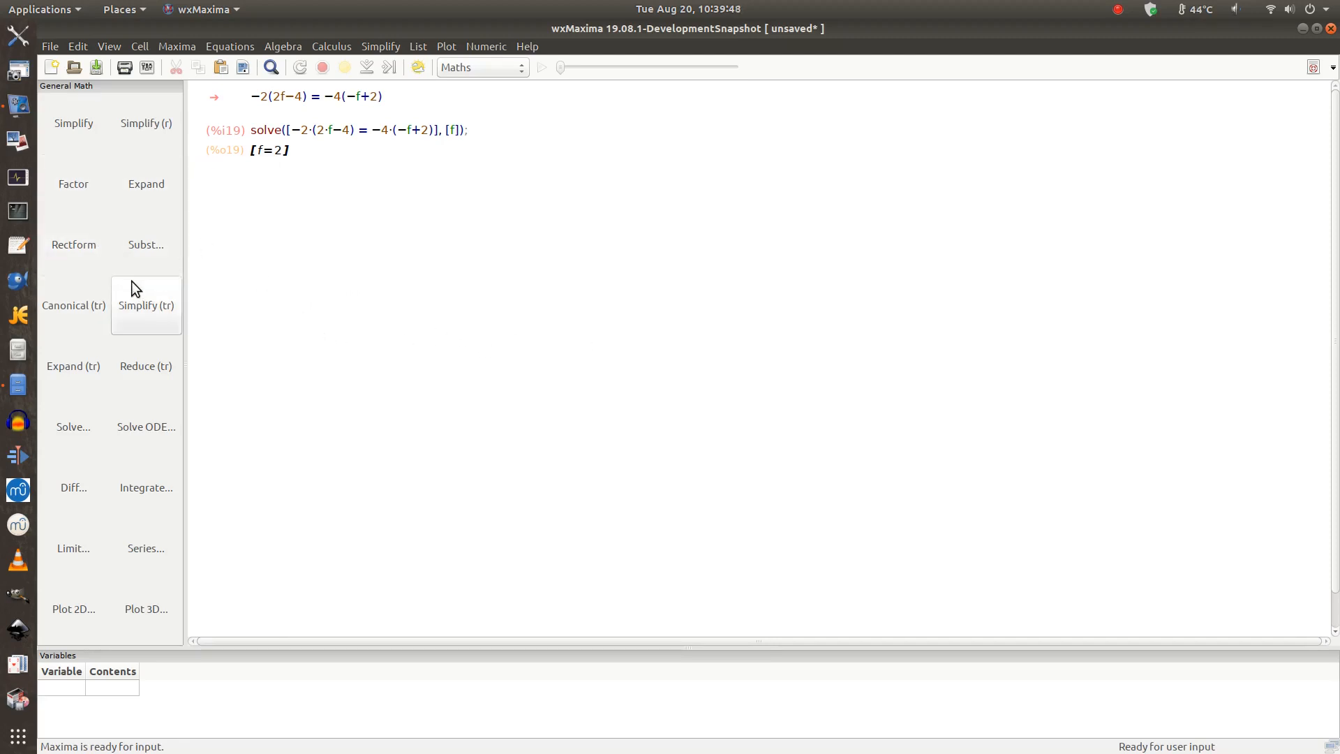
- Run Solve on -2*(2*f-4) = -4*(-f+2) with x kept as the variable
click(73, 427)
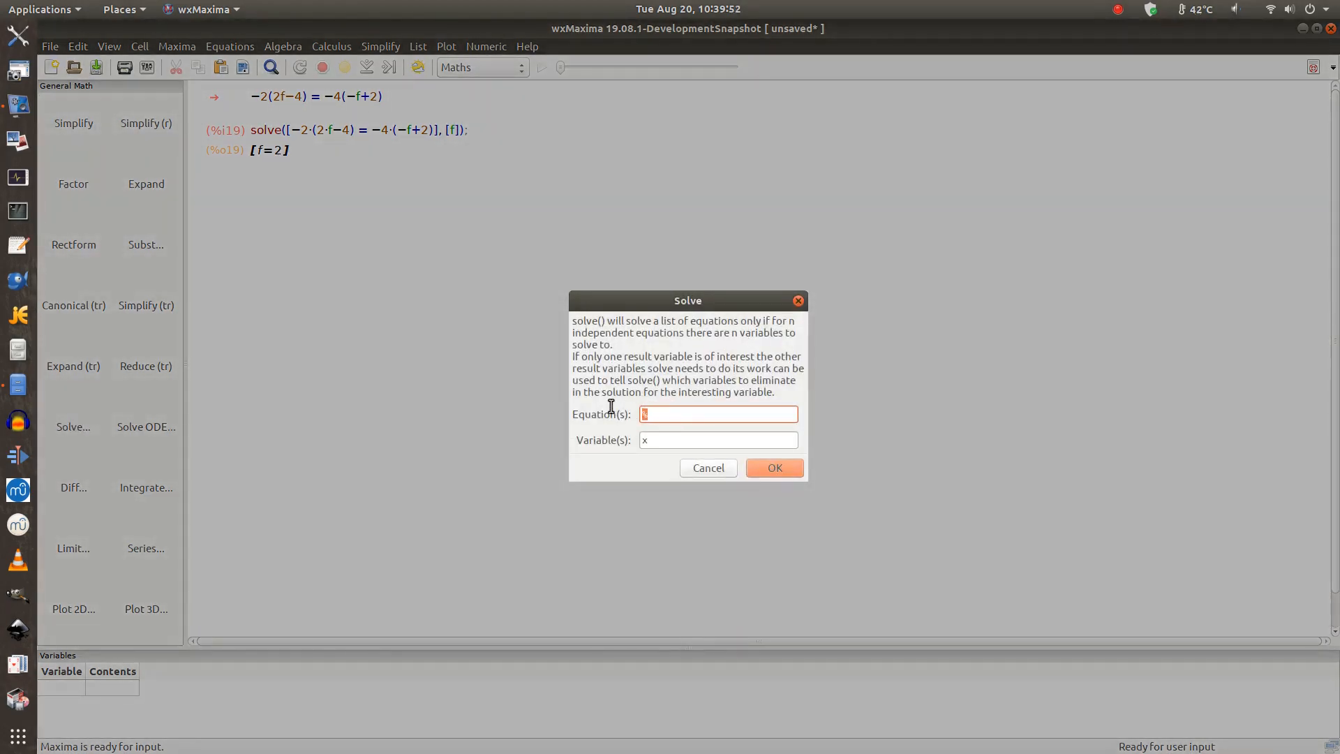
key(ctrl+v)
click(652, 414)
text(*)
text(*)
text(*)
click(668, 440)
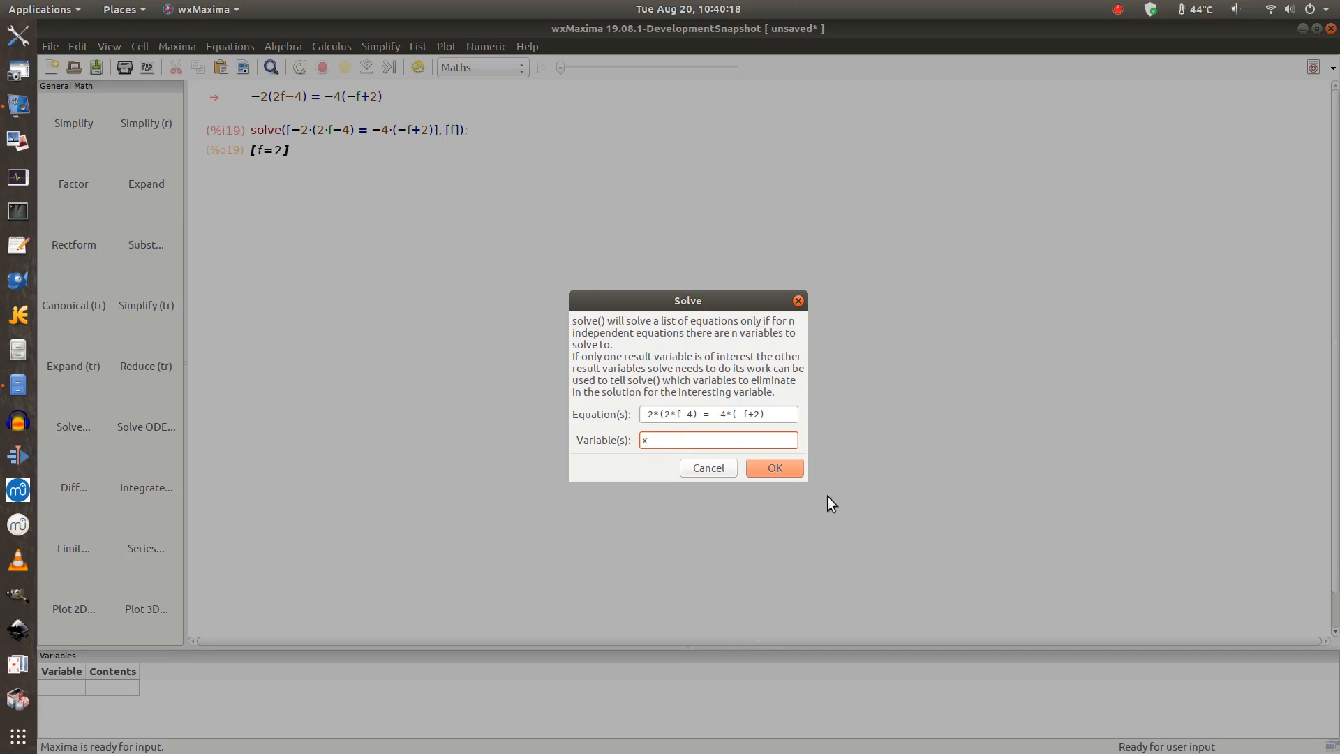
click(790, 468)
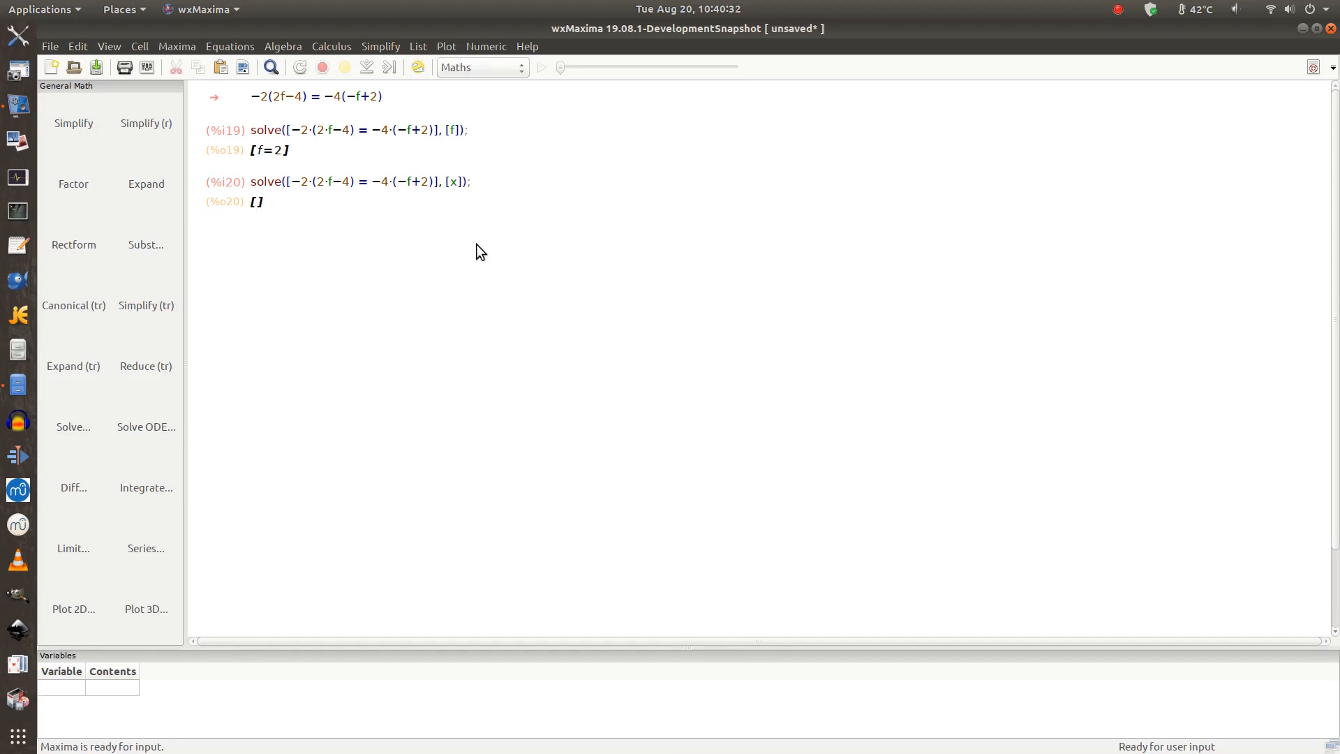
- Delete the two solve cells for x and f, leaving only the pasted equation in the worksheet
click(199, 209)
key(Delete)
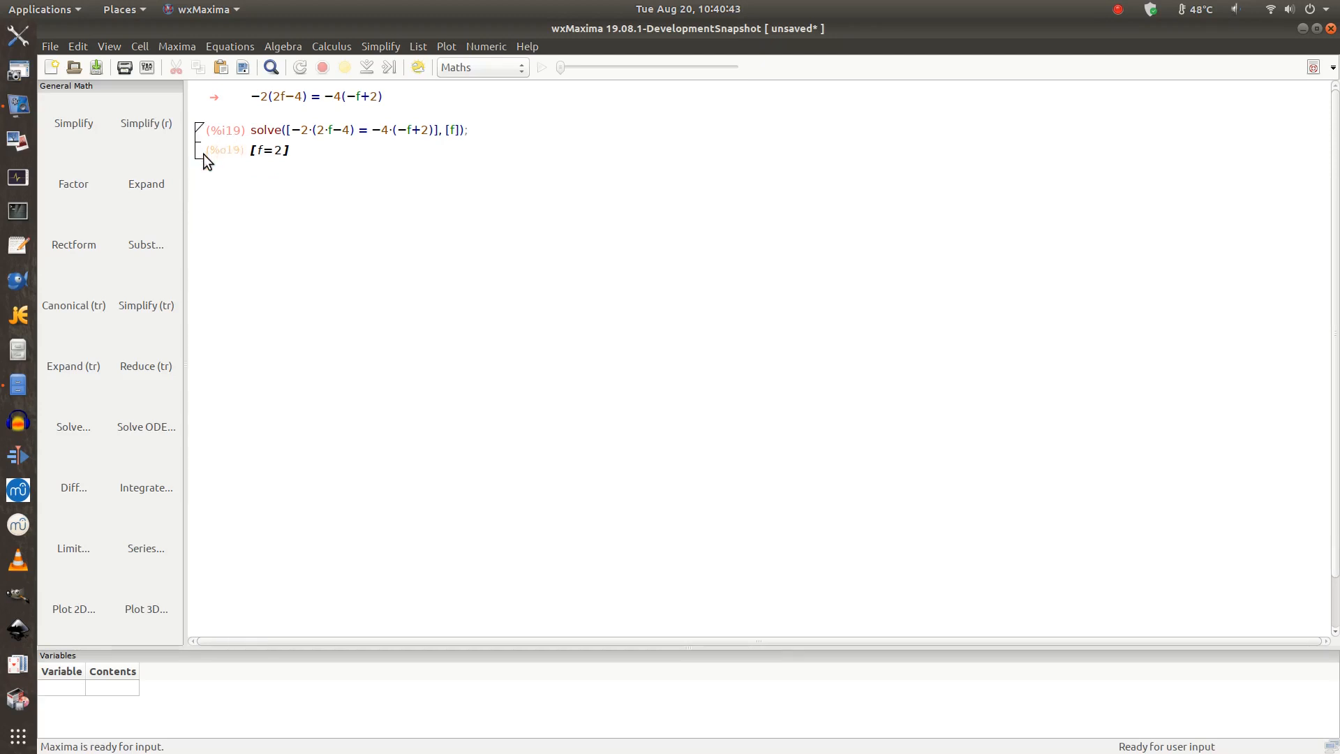
key(Delete)
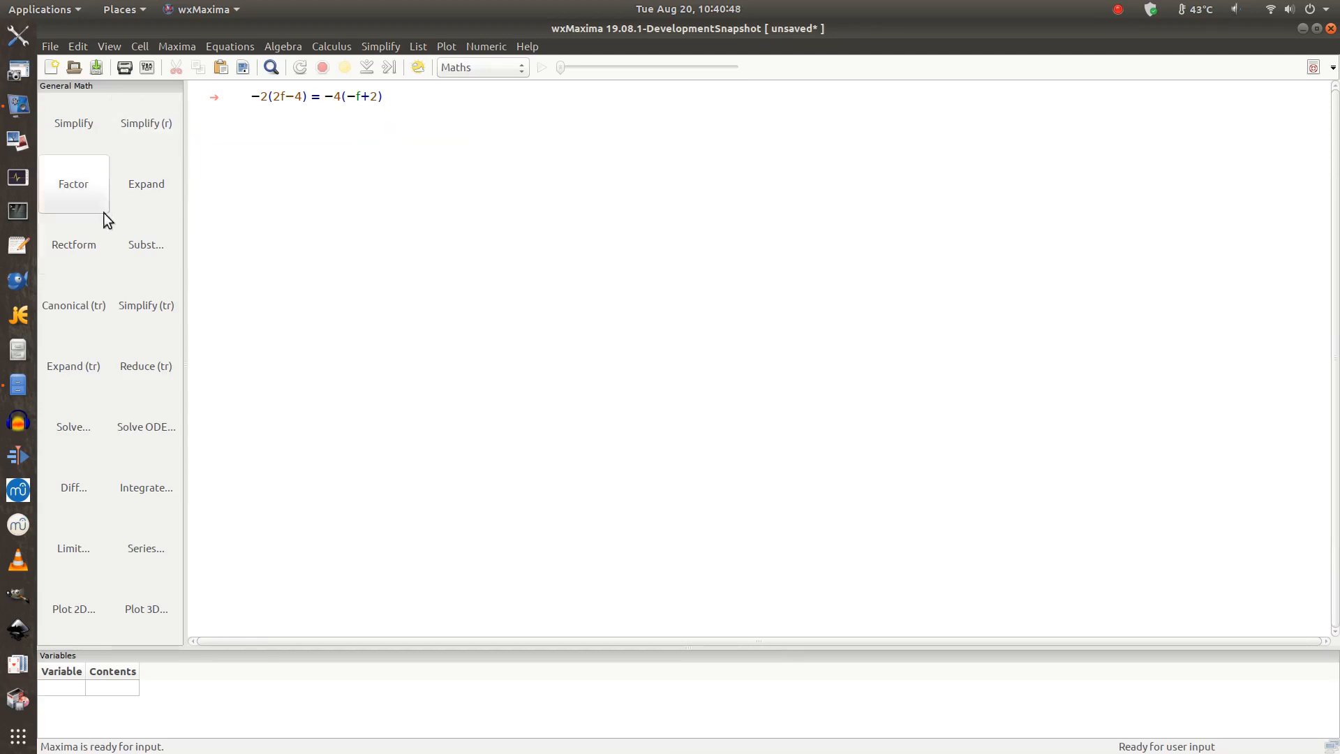
- Solve -2*(2*f-4) = -4*(-f+2) with the variable set to f
click(78, 434)
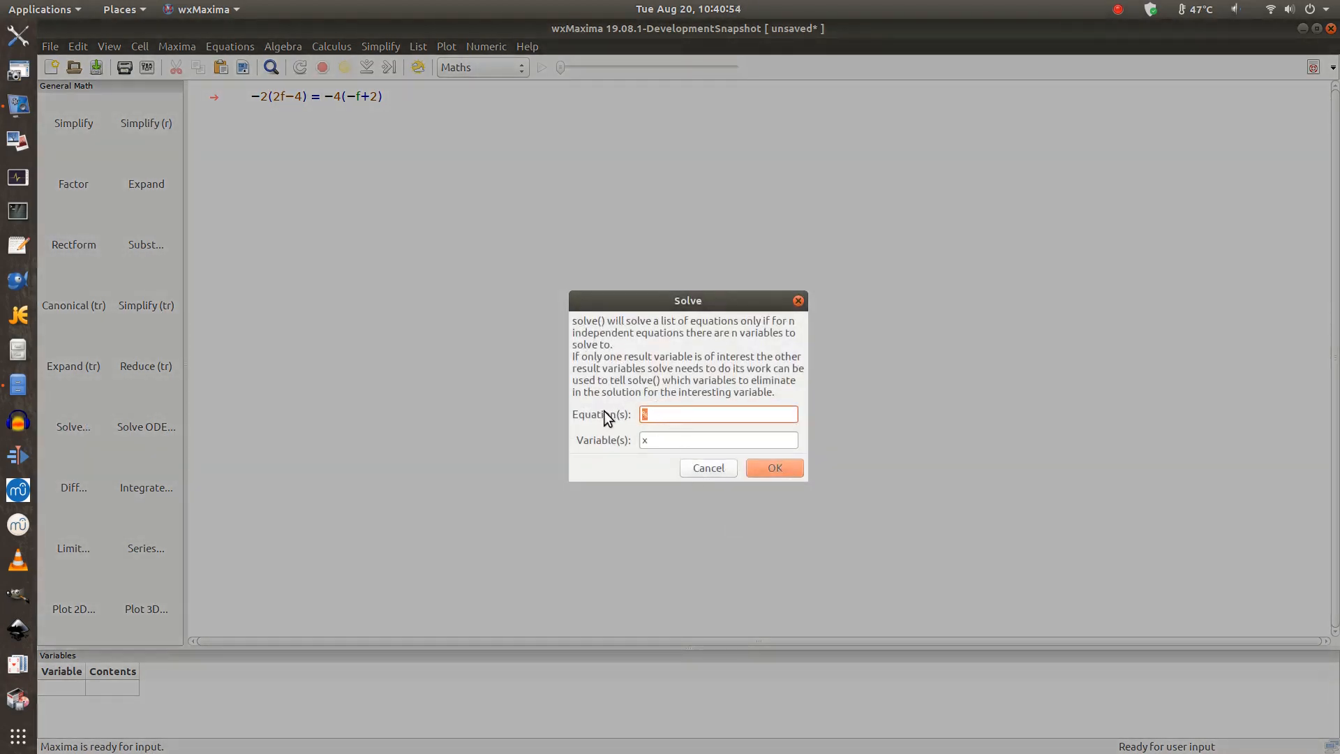
key(ctrl+v)
click(655, 416)
text(*)
text(*)
text(*)
click(659, 439)
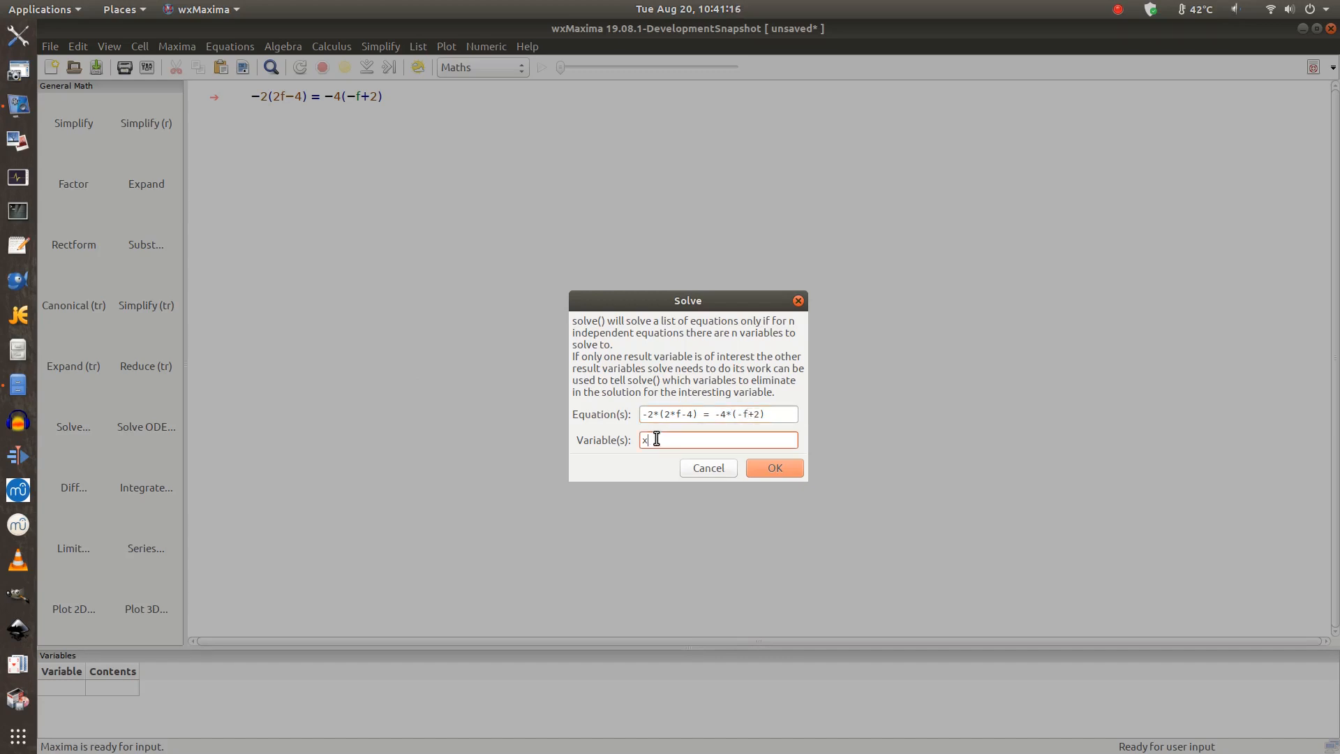
text(f)
click(783, 471)
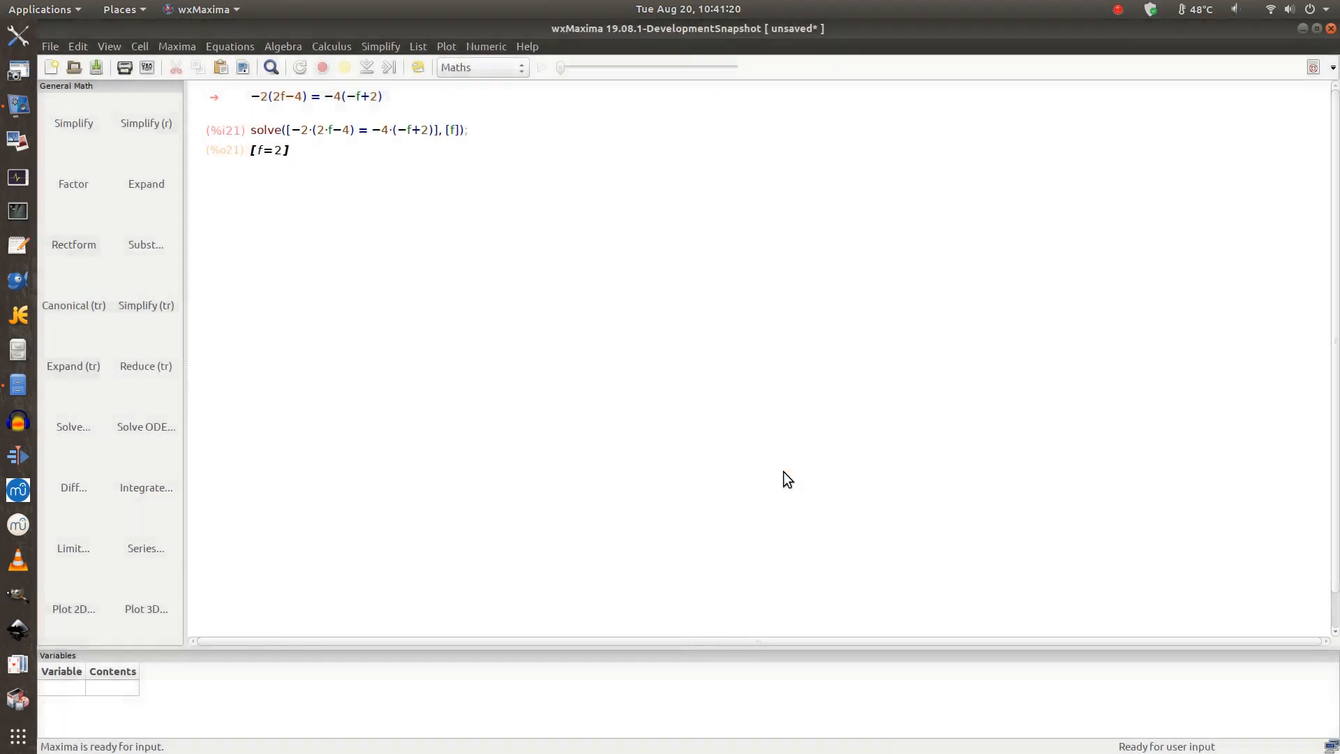